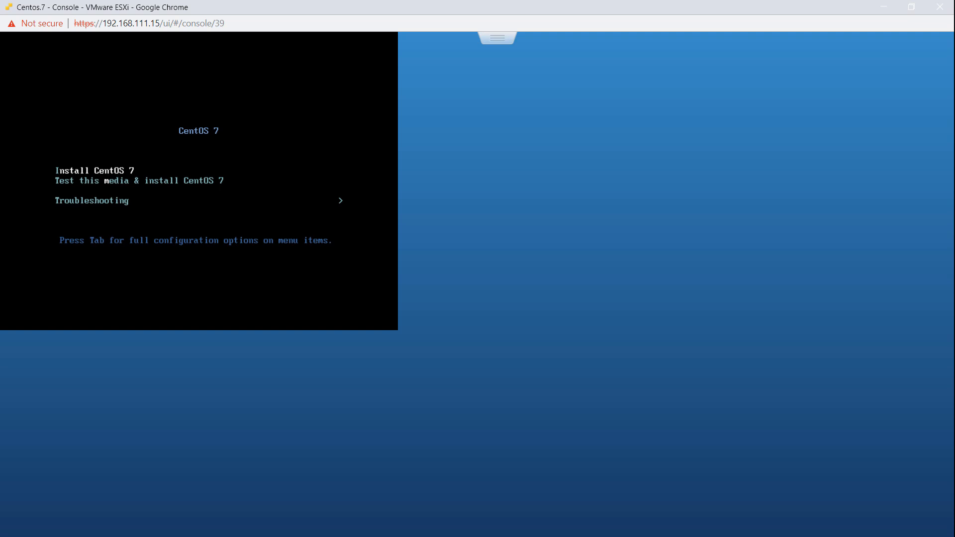
- Start the CentOS 7 installation and continue with English (United States) as the installer language
key(Return)
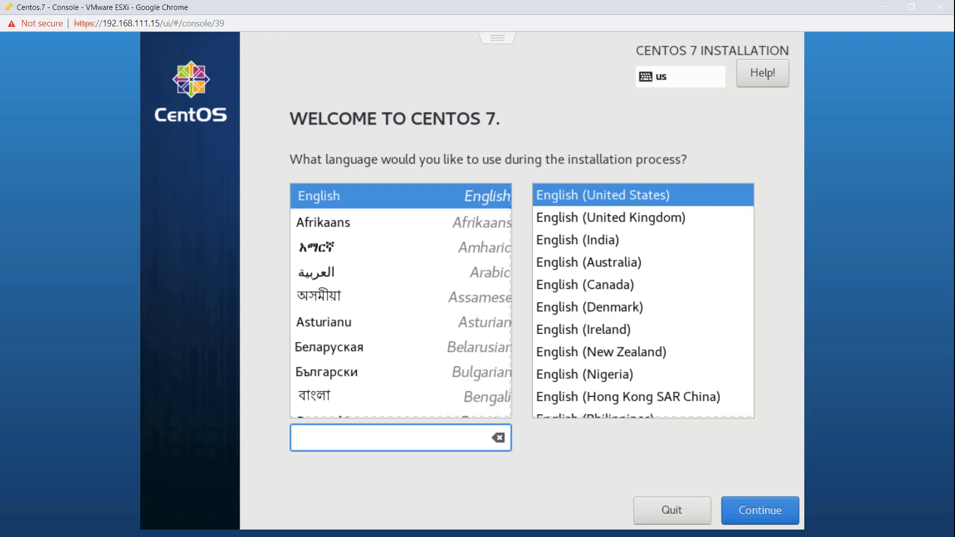
key(Tab)
key(Tab)
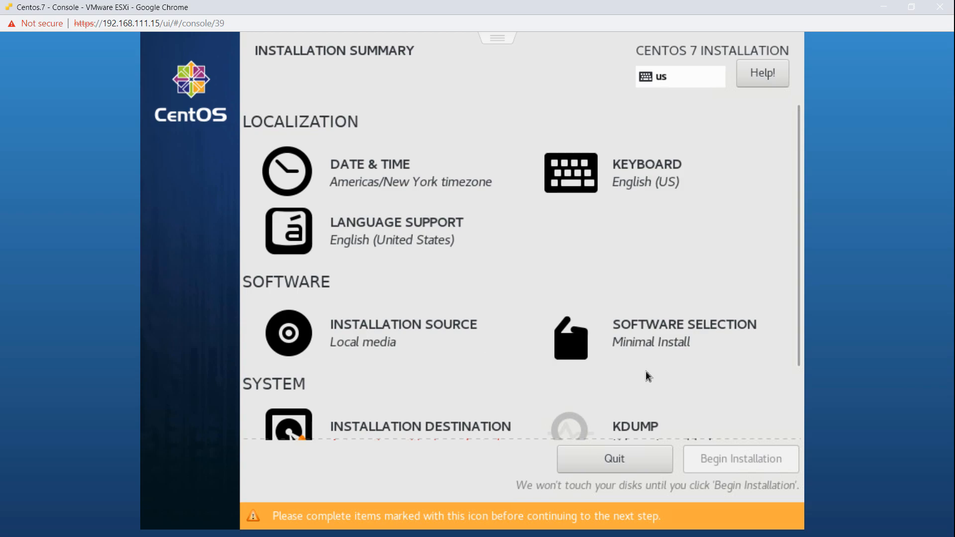
- Confirm the 16 GiB VMware Virtual disk as the installation destination, using automatic partitioning
scroll(647, 365, down, 3)
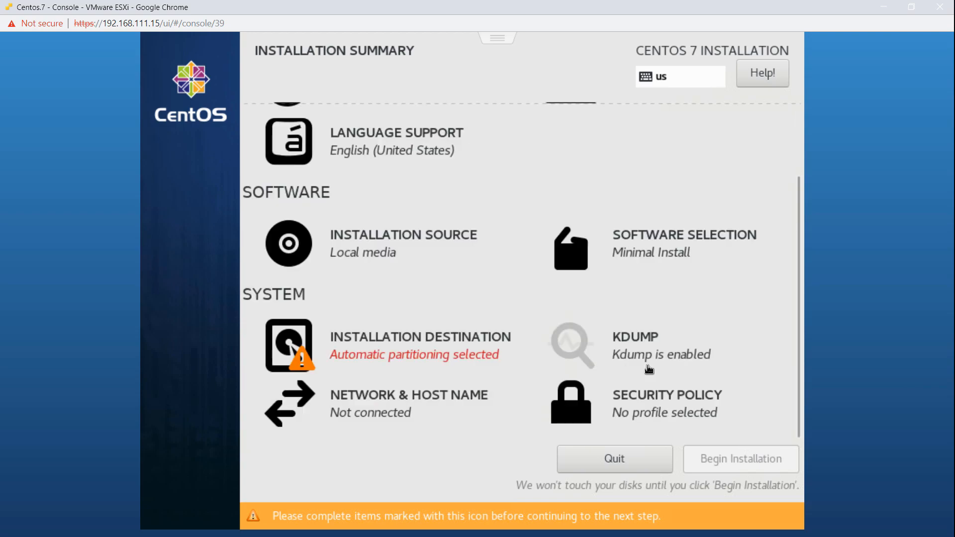
click(316, 341)
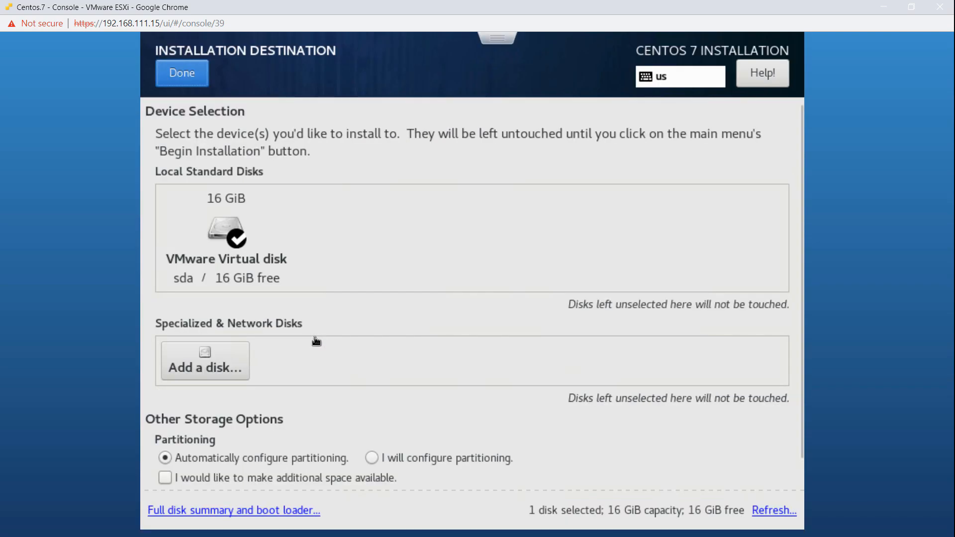
click(241, 229)
click(237, 228)
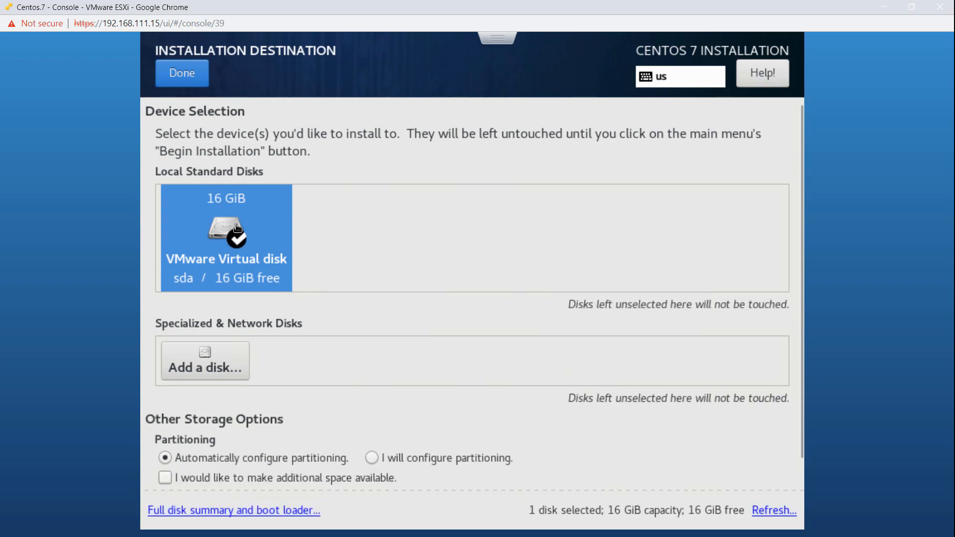
click(199, 81)
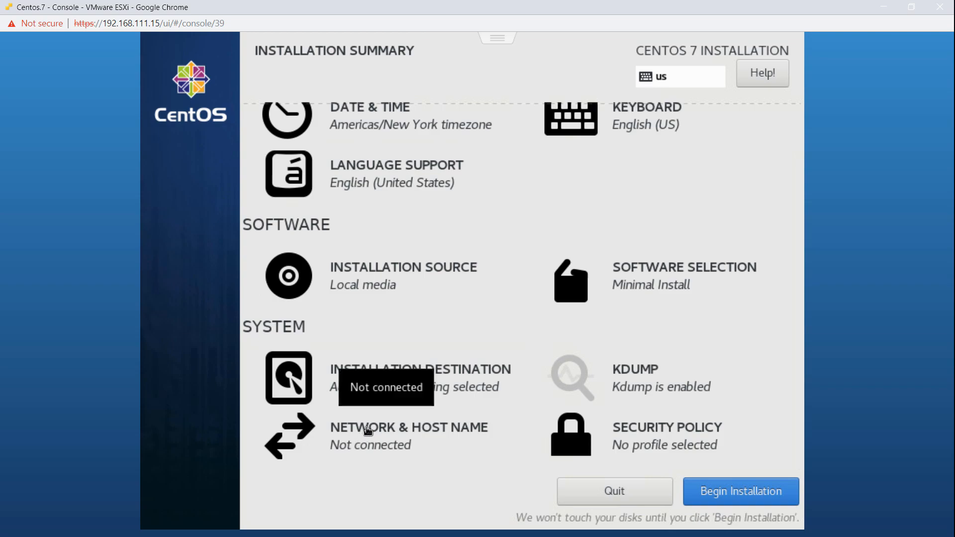
- Turn on the Ethernet (ens192) connection, save its default configuration and set the host name to Centos7
click(367, 431)
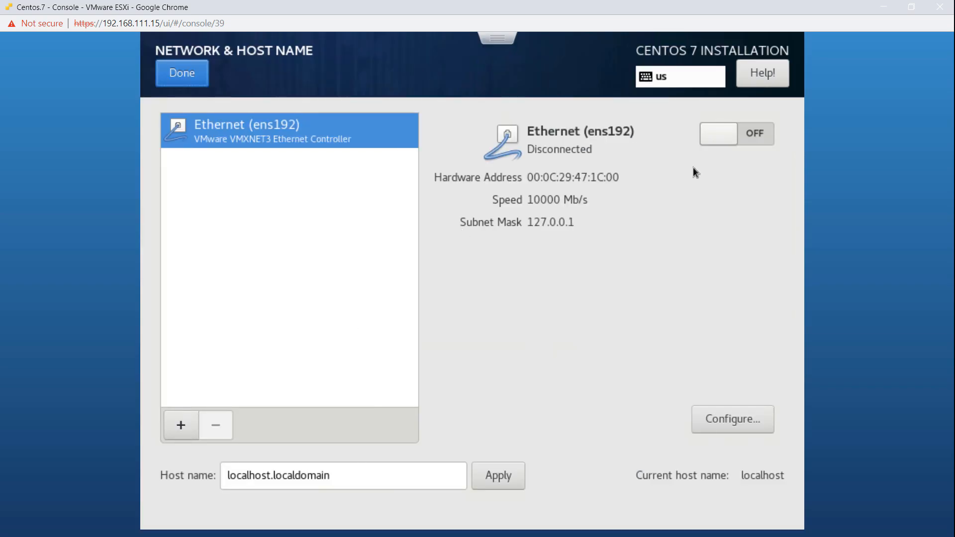
click(715, 141)
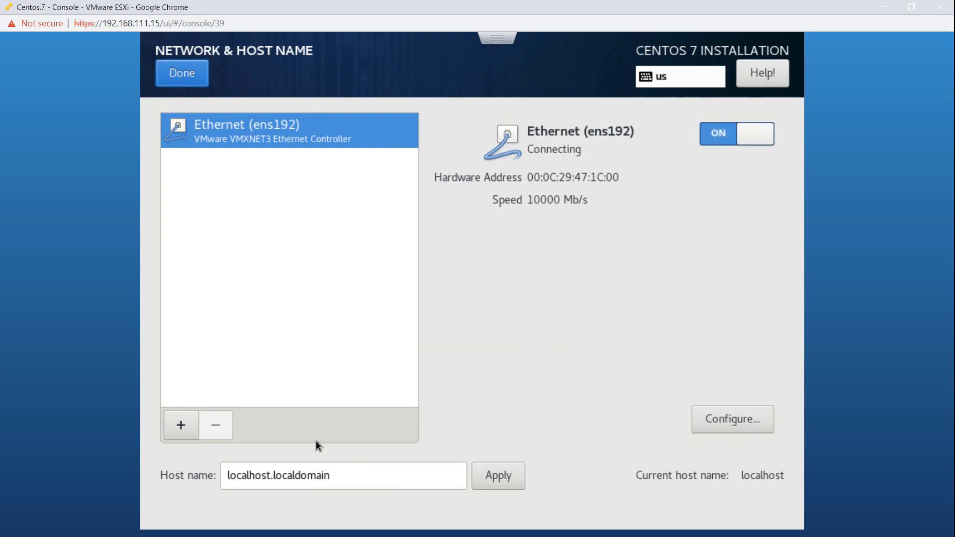
drag(343, 475, 222, 459)
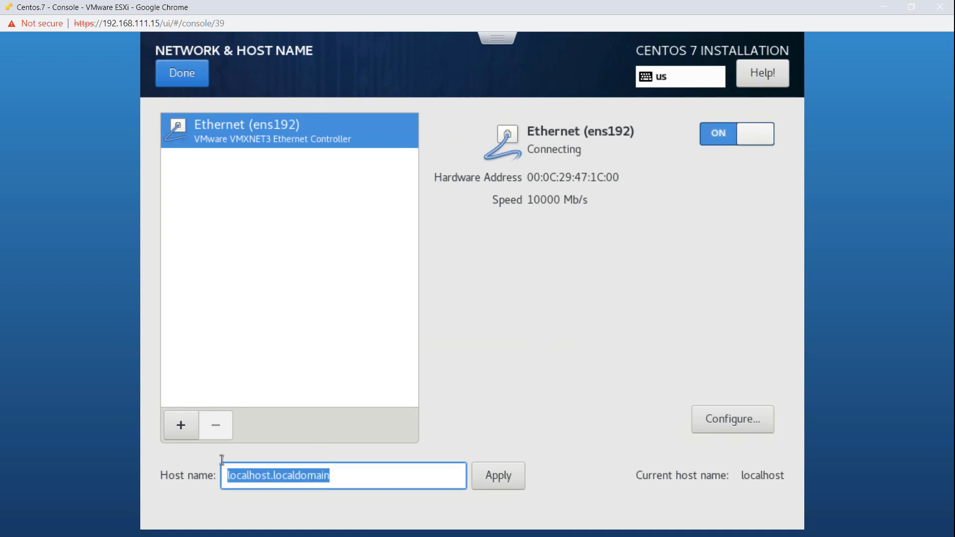
text(Cen)
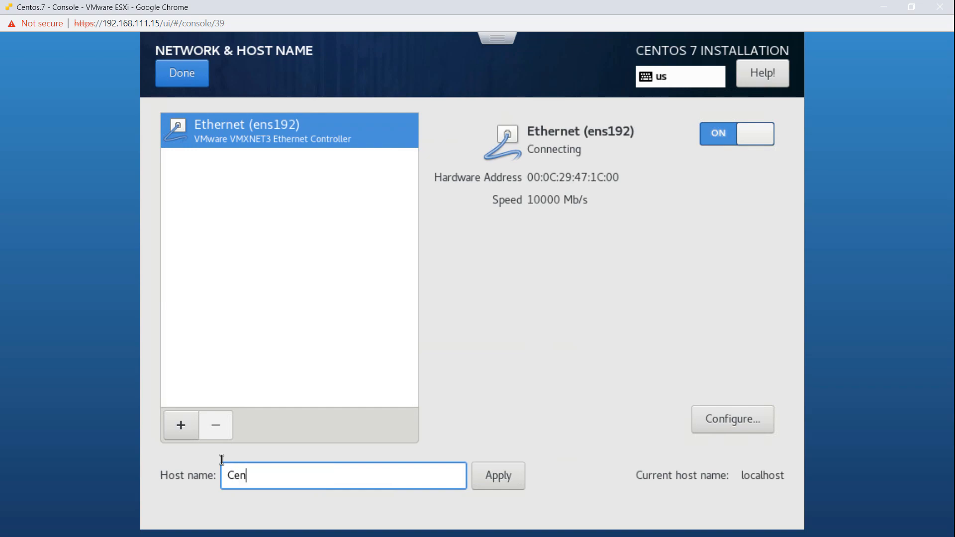
text(tos7)
click(732, 418)
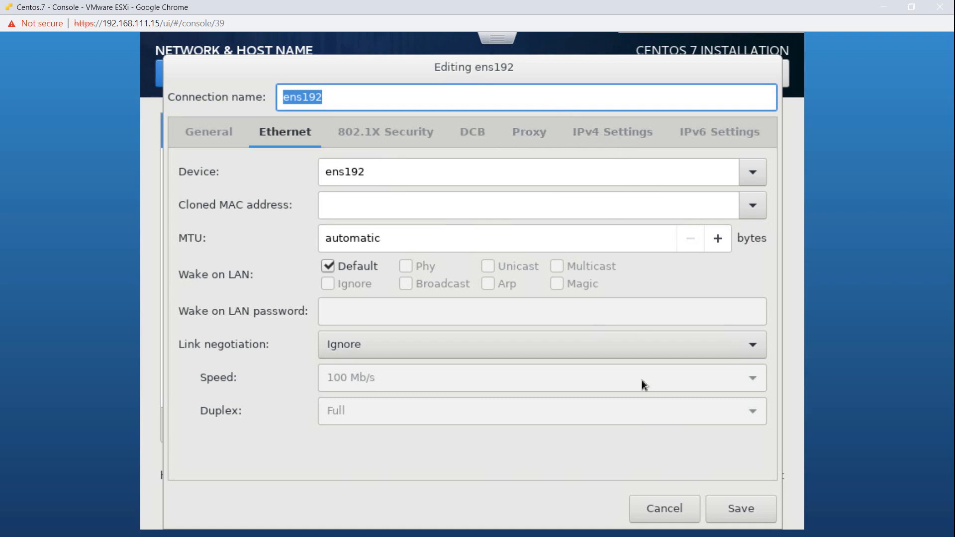
click(763, 506)
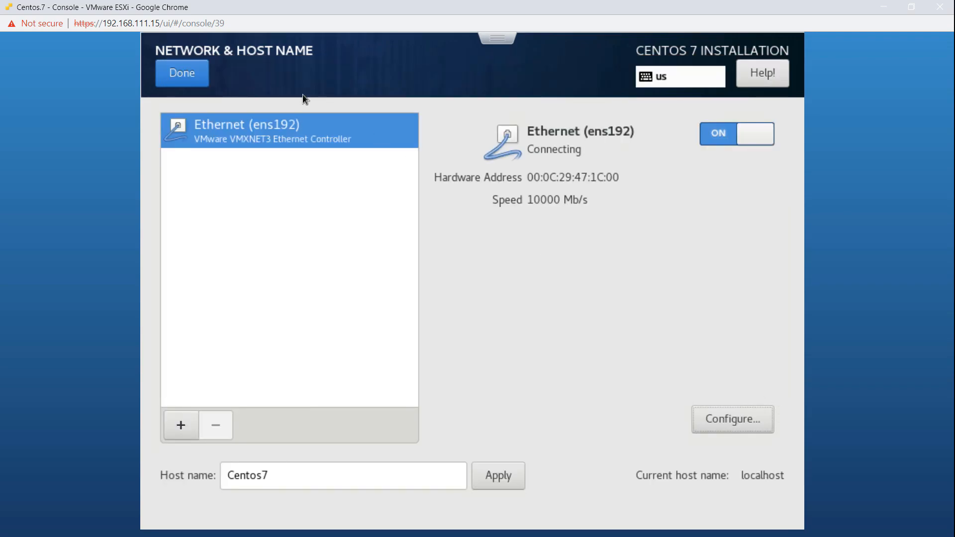
click(196, 69)
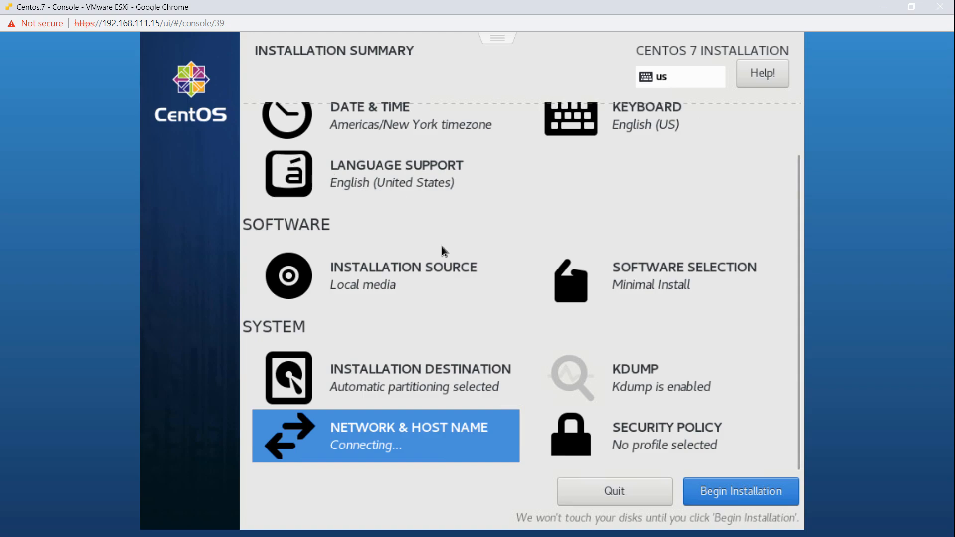
- Select the GNOME Desktop base environment with the Internet Applications add-on for the software selection
click(624, 274)
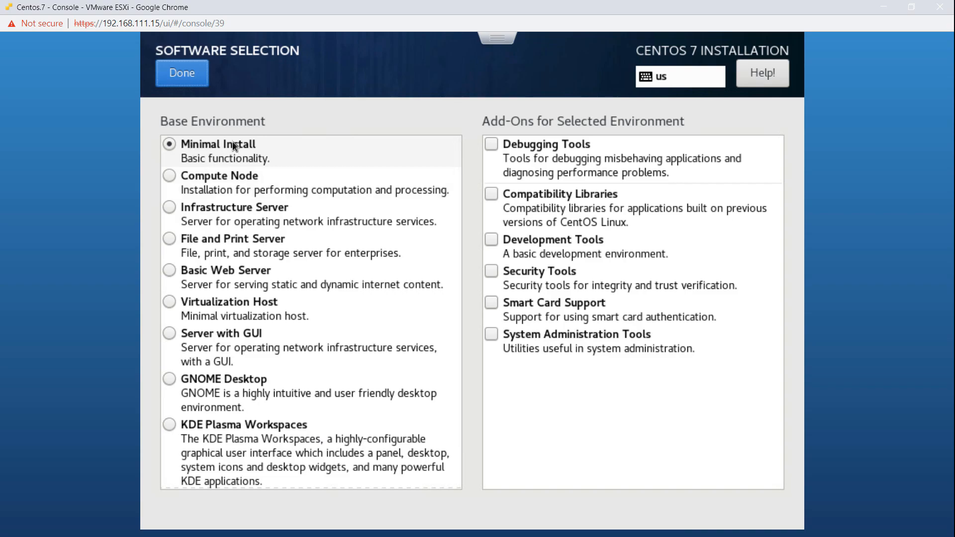
click(174, 374)
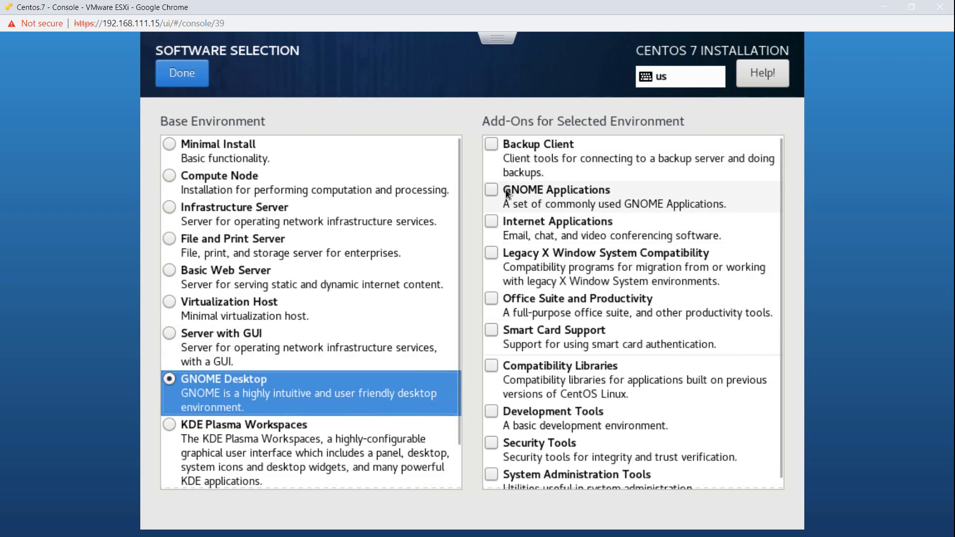
click(495, 225)
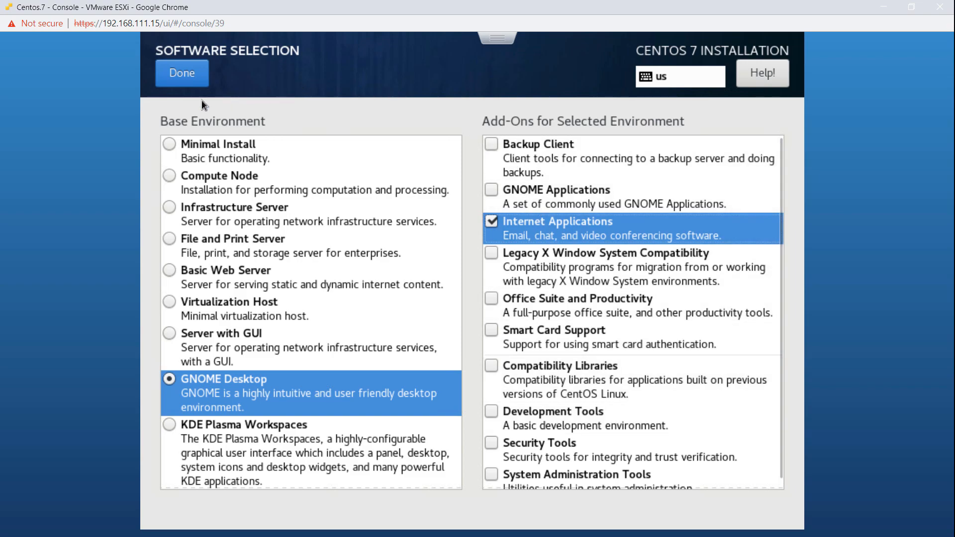
click(203, 80)
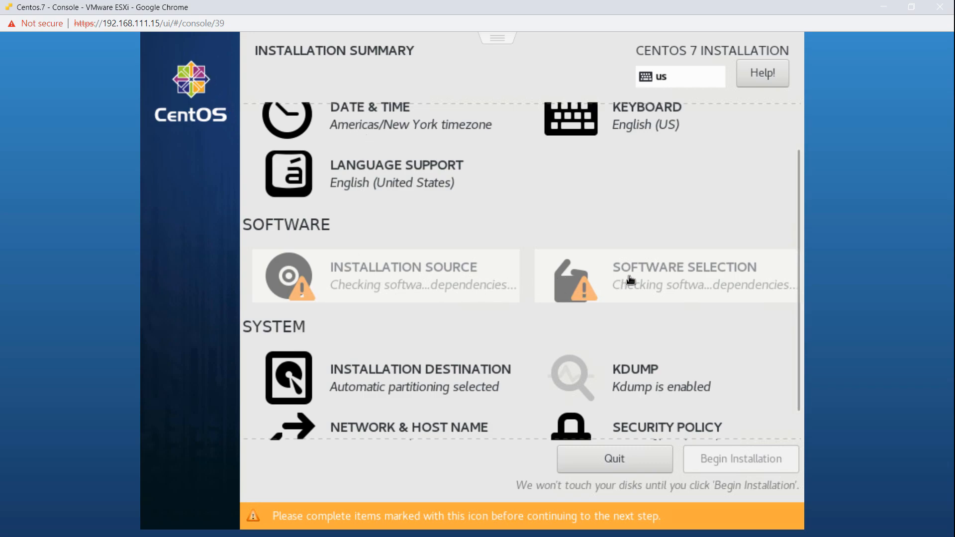
- Set the system time zone to the city Chicago in the Americas region
scroll(628, 280, up, 2)
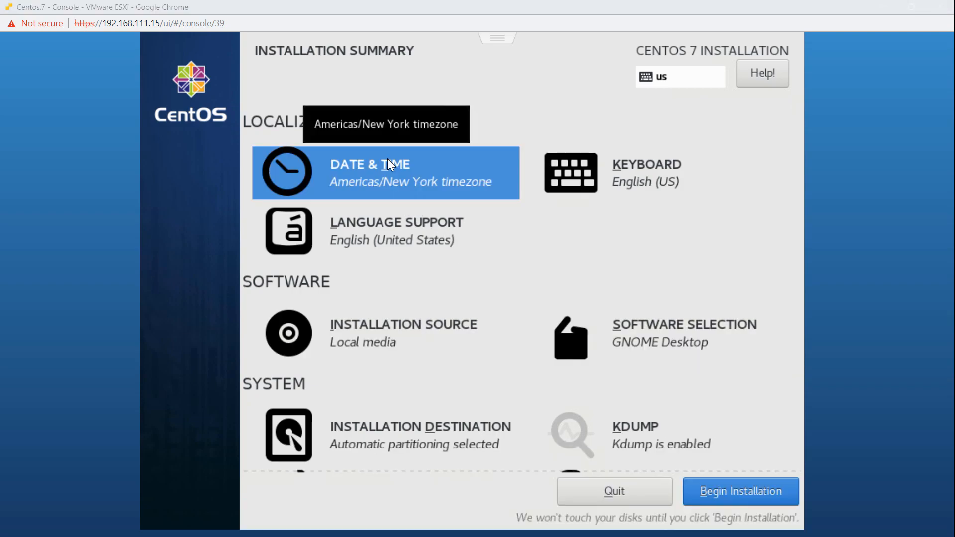
click(387, 159)
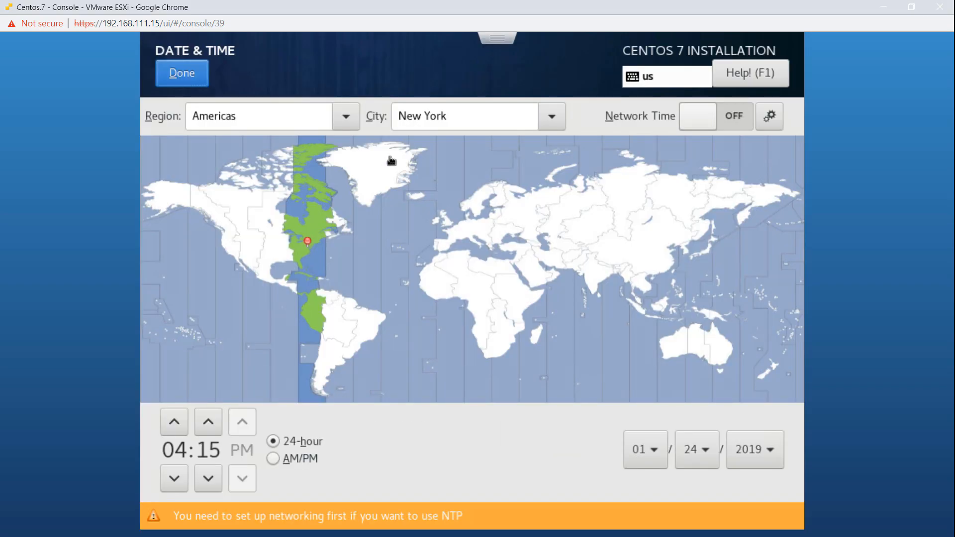
click(437, 122)
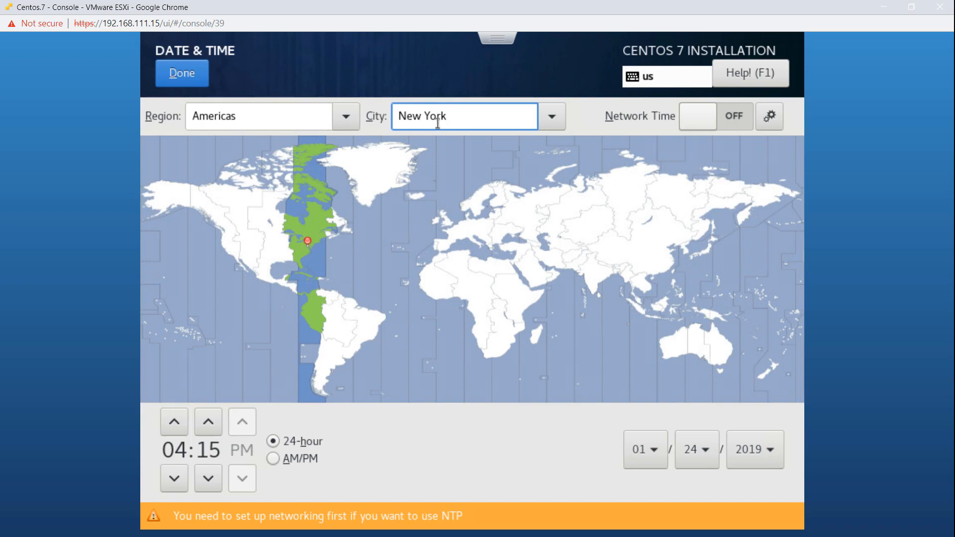
key(BackSpace)
key(BackSpace)
key(BackSpace)
key(BackSpace)
key(BackSpace)
key(BackSpace)
key(BackSpace)
key(Delete)
text(Chi)
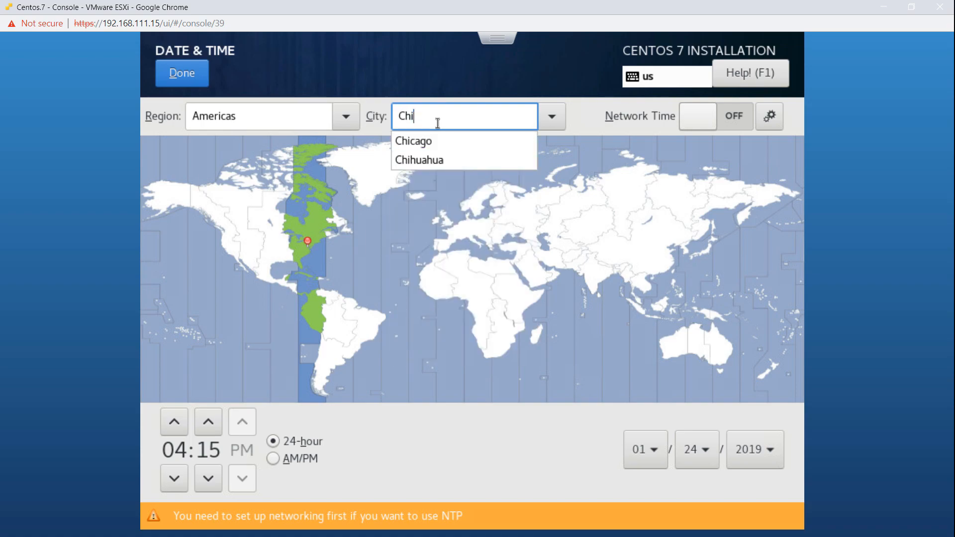
key(Down)
key(Return)
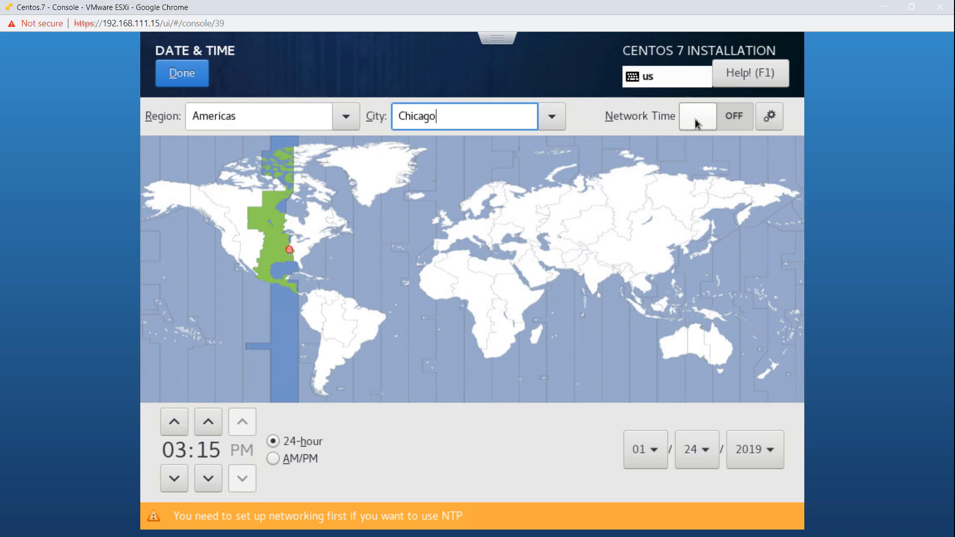
click(181, 76)
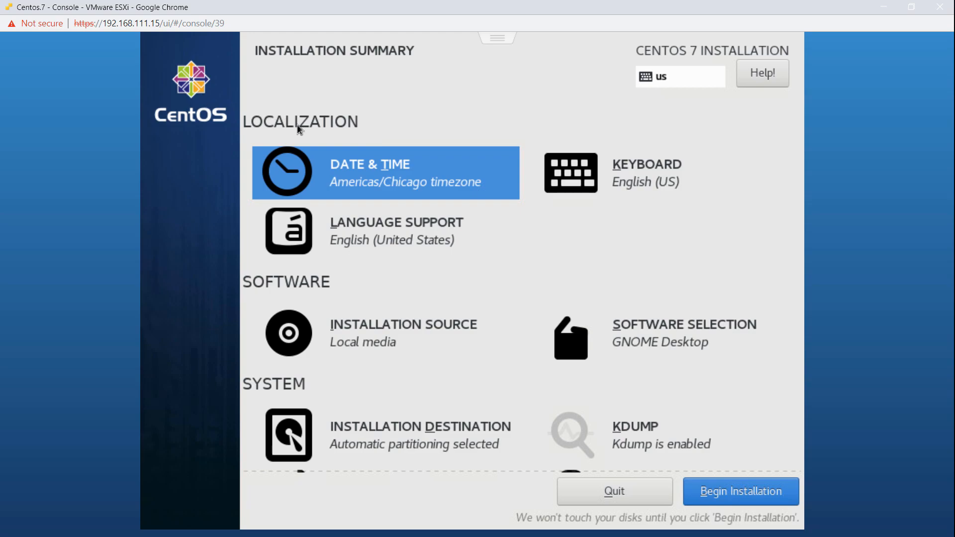
- Begin the installation, and enter and confirm the root account password
click(720, 492)
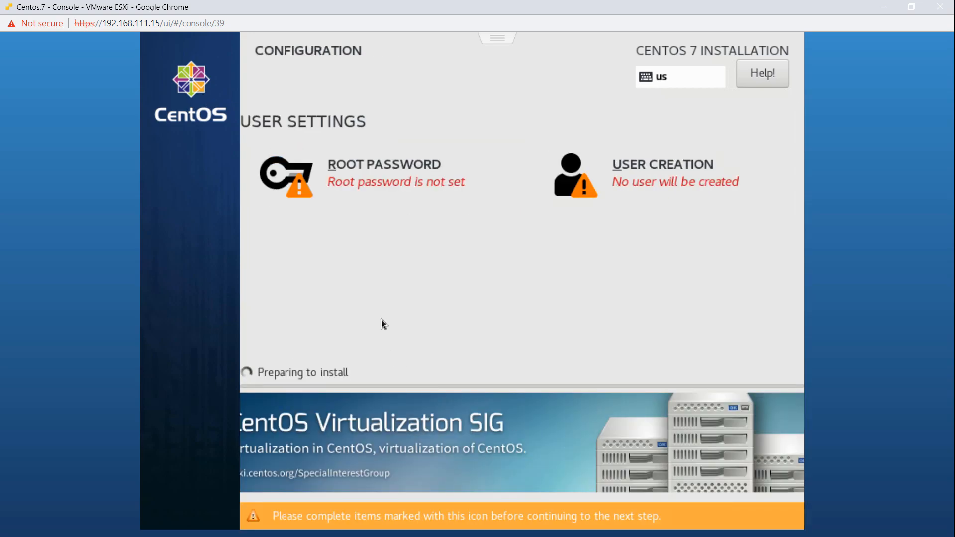
click(392, 168)
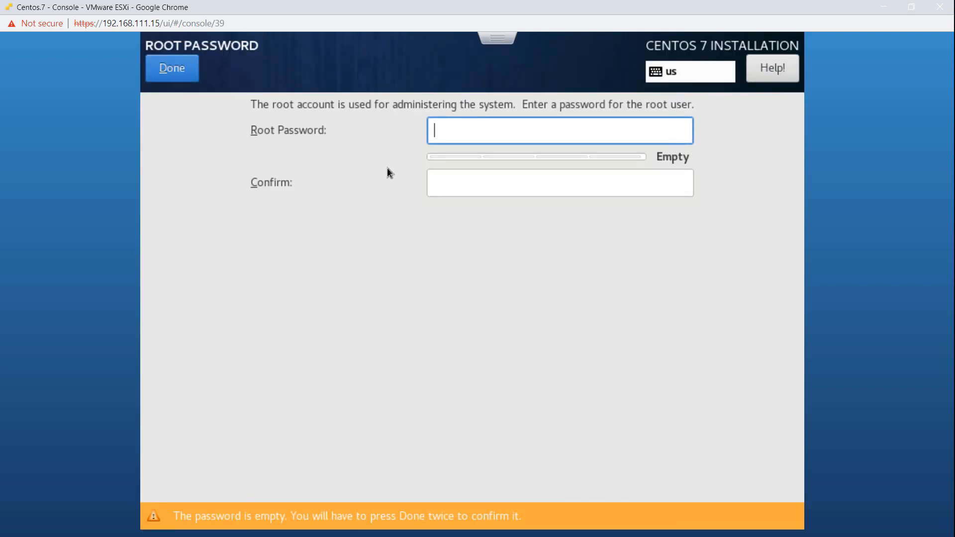
text(••••)
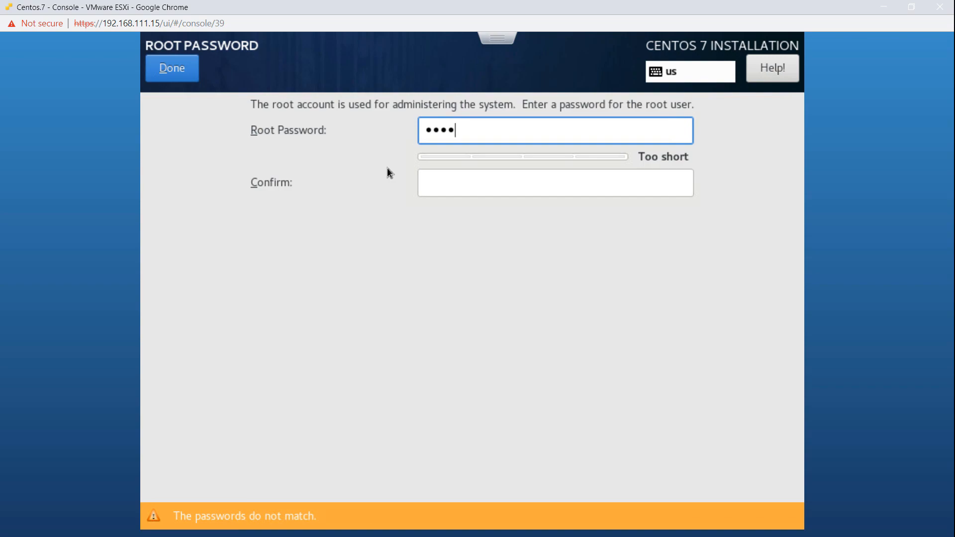
text(••••)
key(Tab)
text(••••••••)
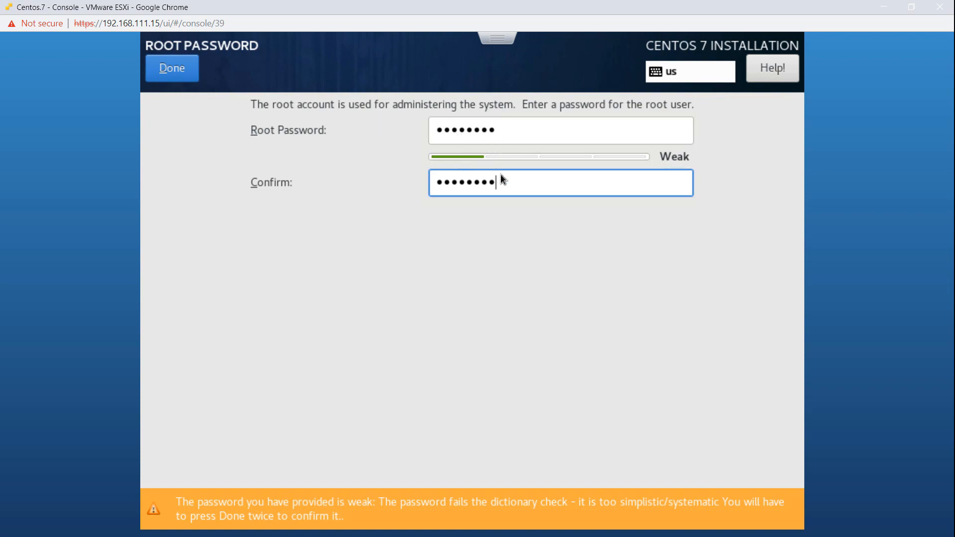
key(Return)
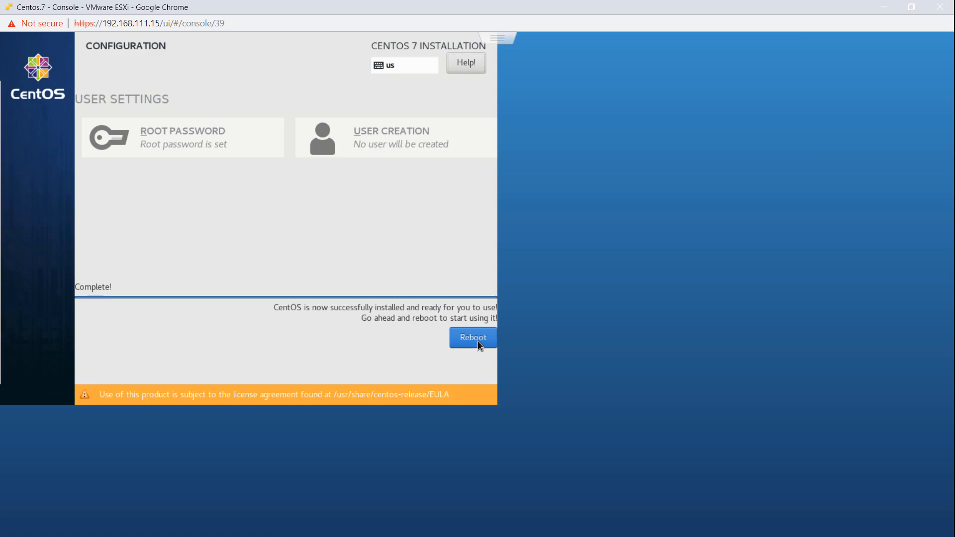
- Reboot into the installed system and accept the CentOS 7 Linux license agreement in the initial setup
click(479, 345)
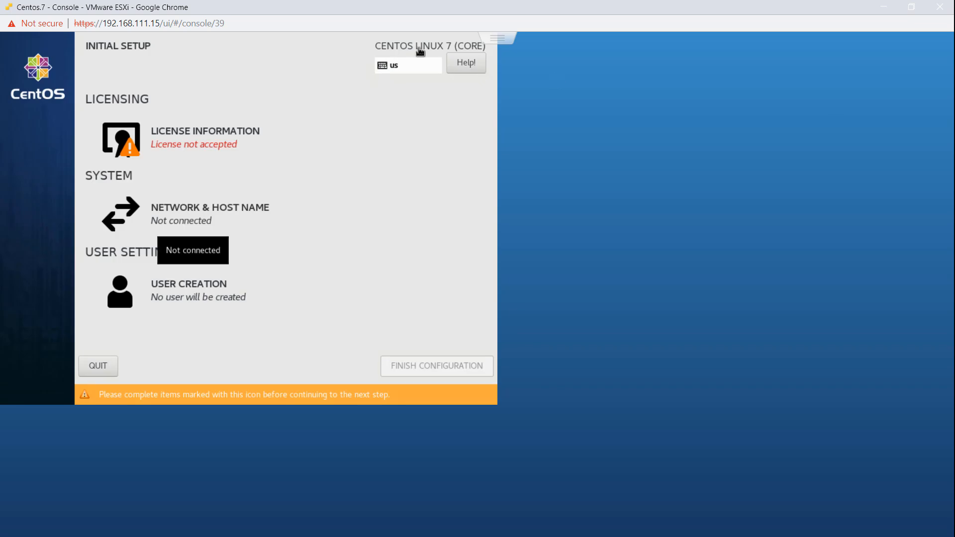
click(182, 128)
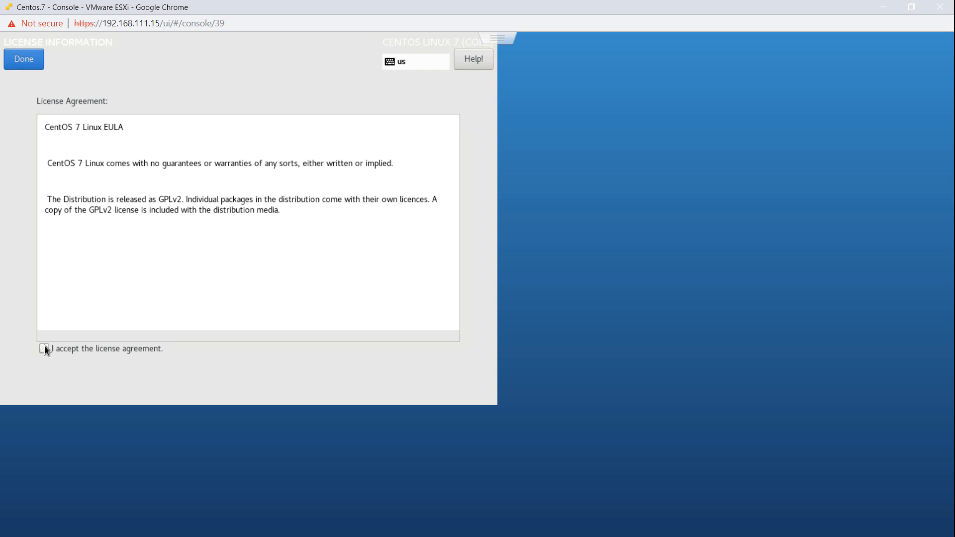
mouse_move(244, 5)
mouse_down()
mouse_move(251, 14)
mouse_move(232, 7)
mouse_up()
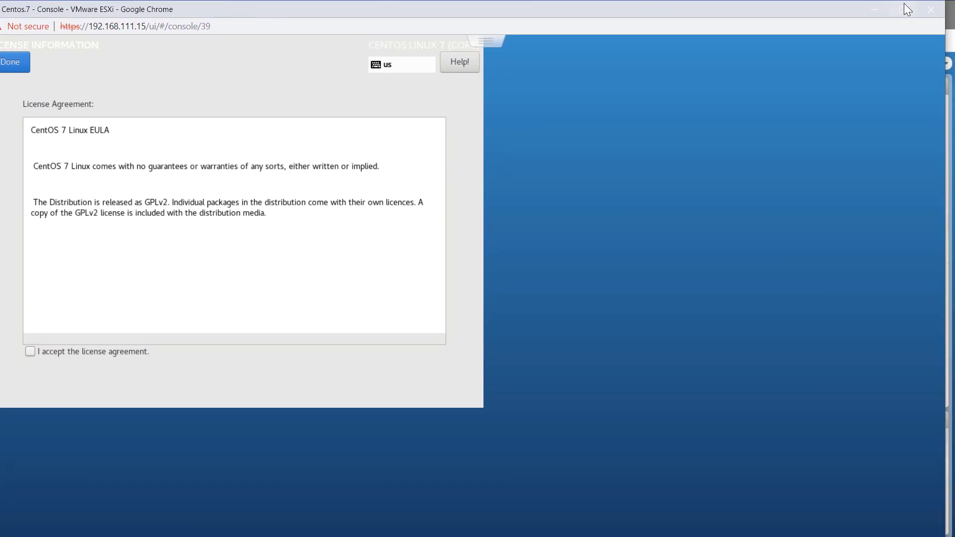
click(905, 9)
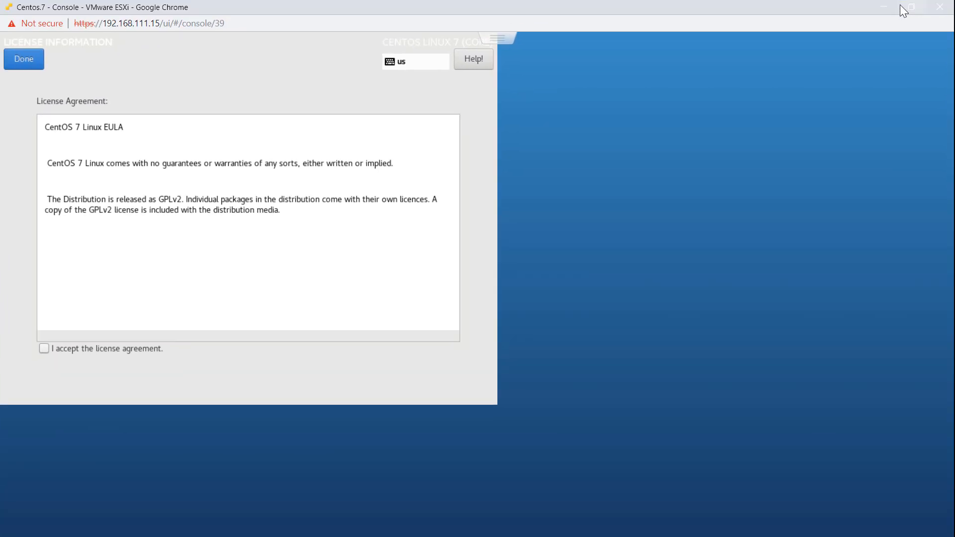
click(49, 345)
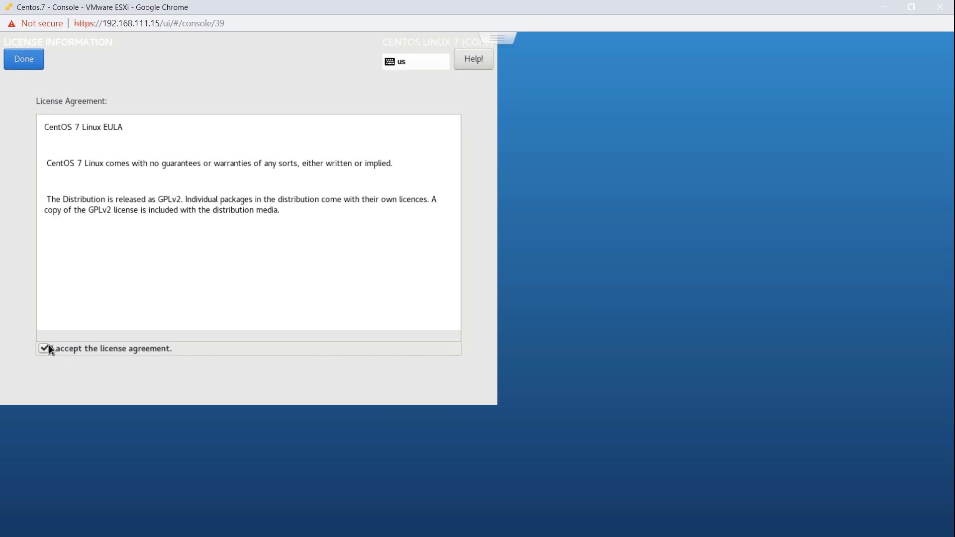
click(23, 65)
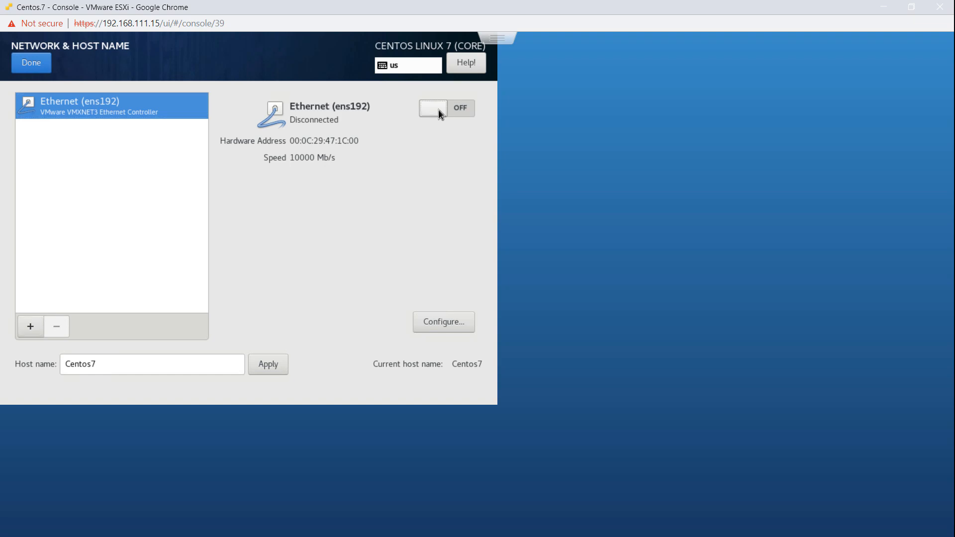
- Turn on the Ethernet (ens192) connection in the initial setup's network settings
click(438, 110)
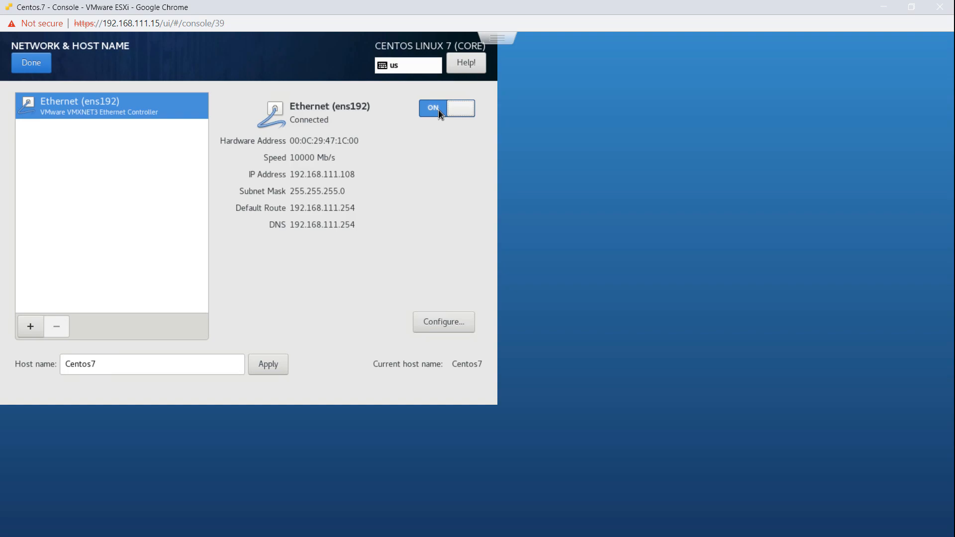
- Recheck the Ethernet (ens192) connection in the network and host name settings, and return to the initial setup overview
key(Tab)
click(30, 68)
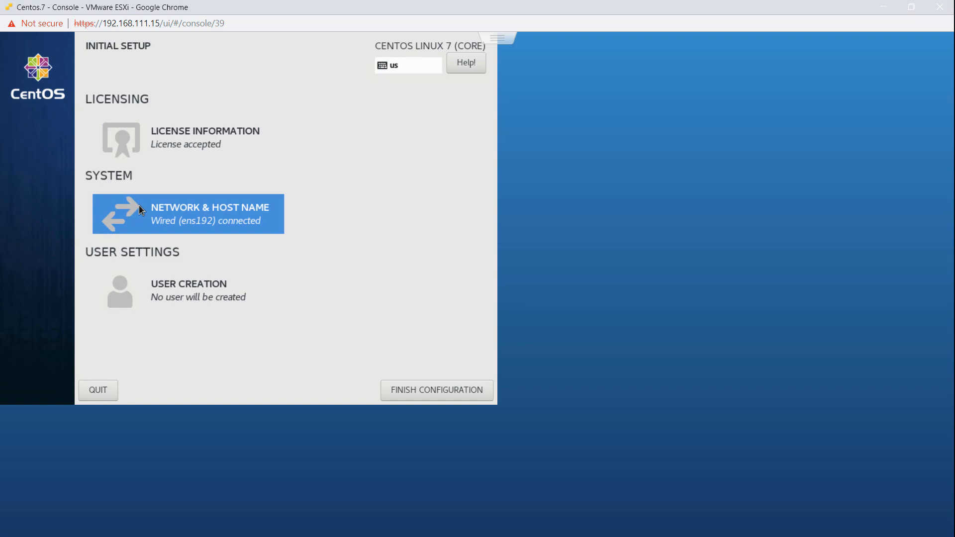
click(181, 226)
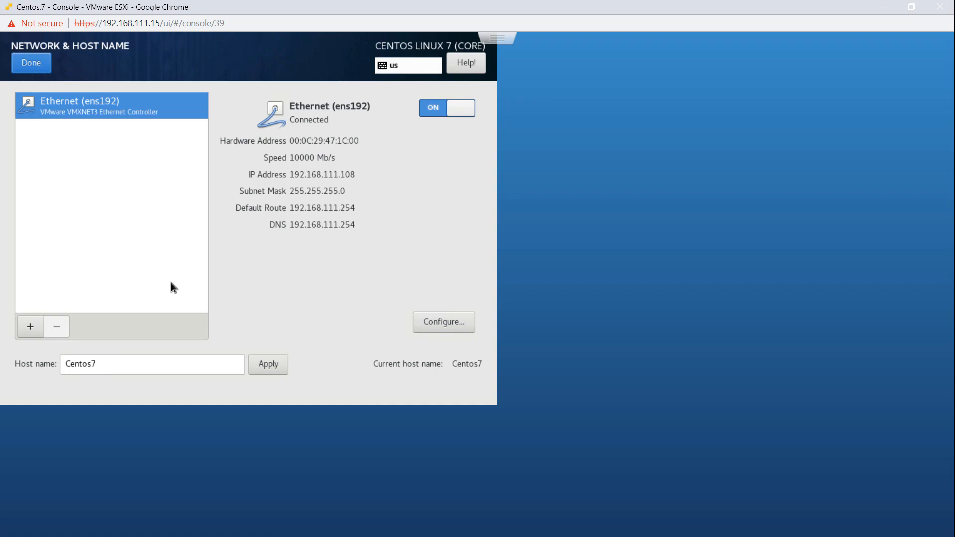
click(35, 64)
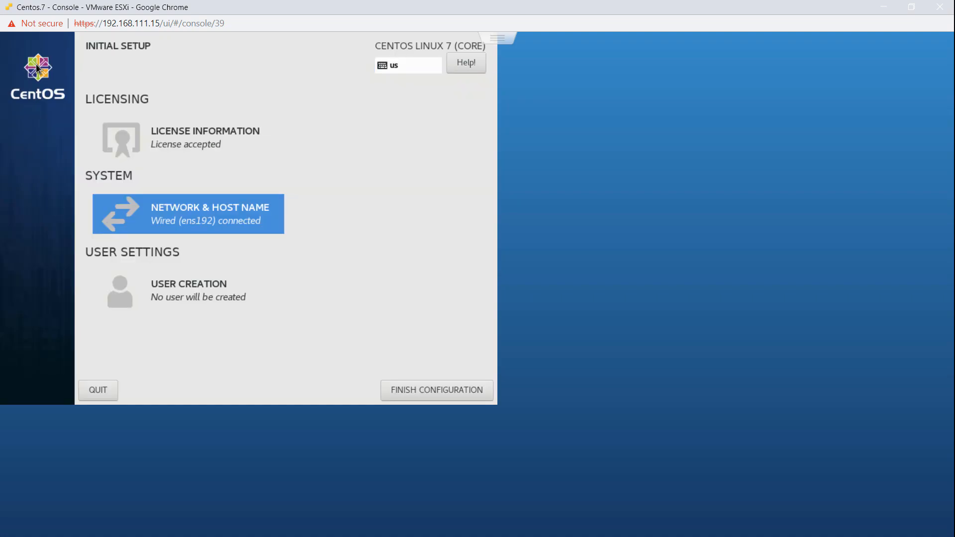
- Start creating a user account, enter the user's full name, and keep the suggested user name and password requirement
key(Tab)
key(Return)
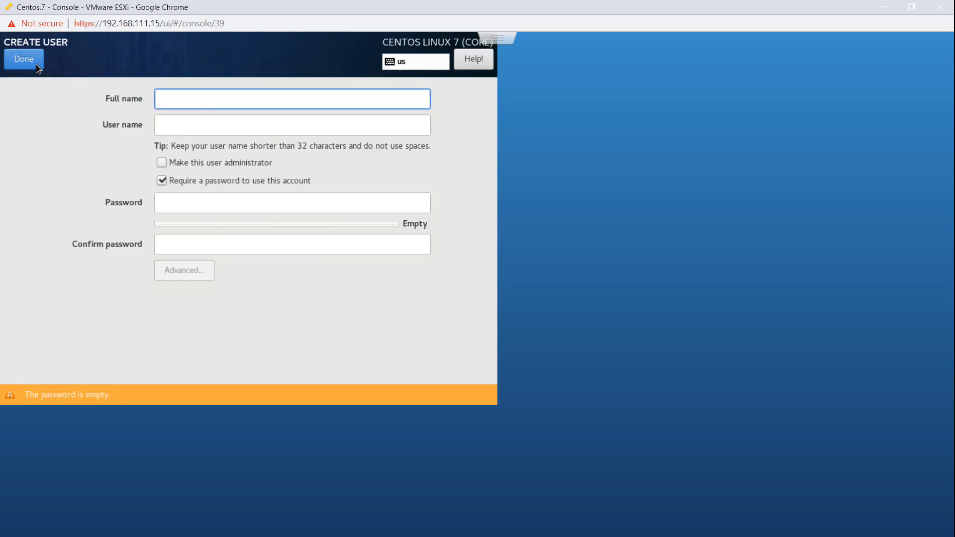
text(lou)
key(Tab)
key(Tab)
key(Tab)
key(Tab)
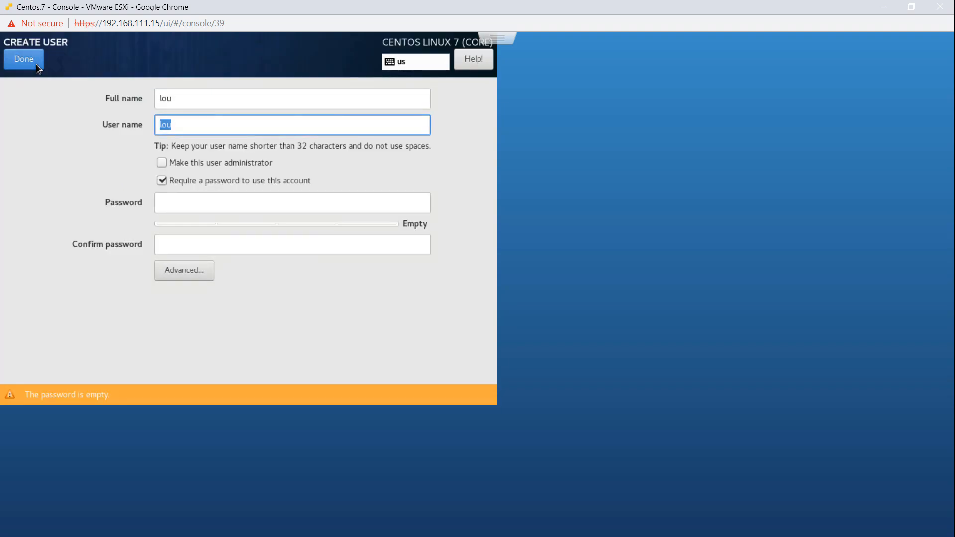
- Enter and confirm the new user's account password and save the user settings
text(••••)
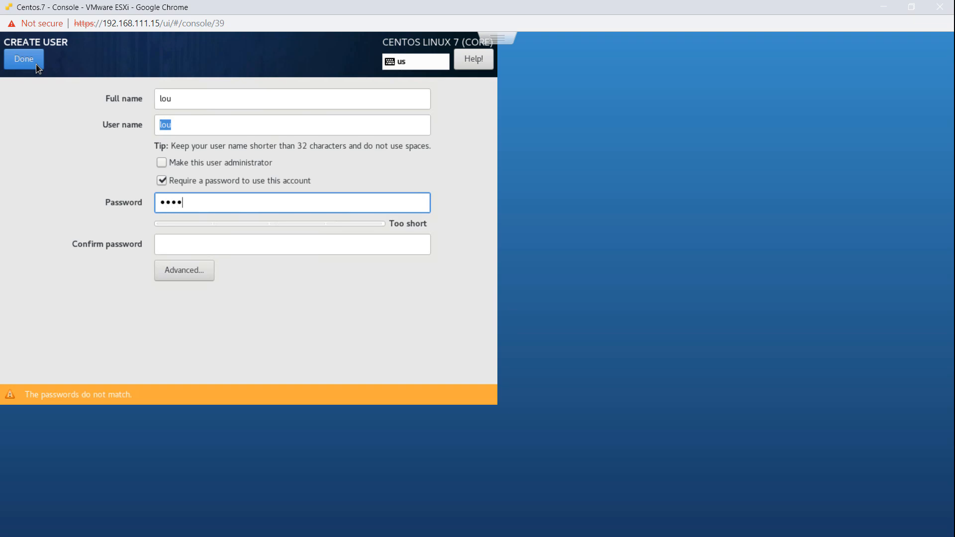
text(•••••••)
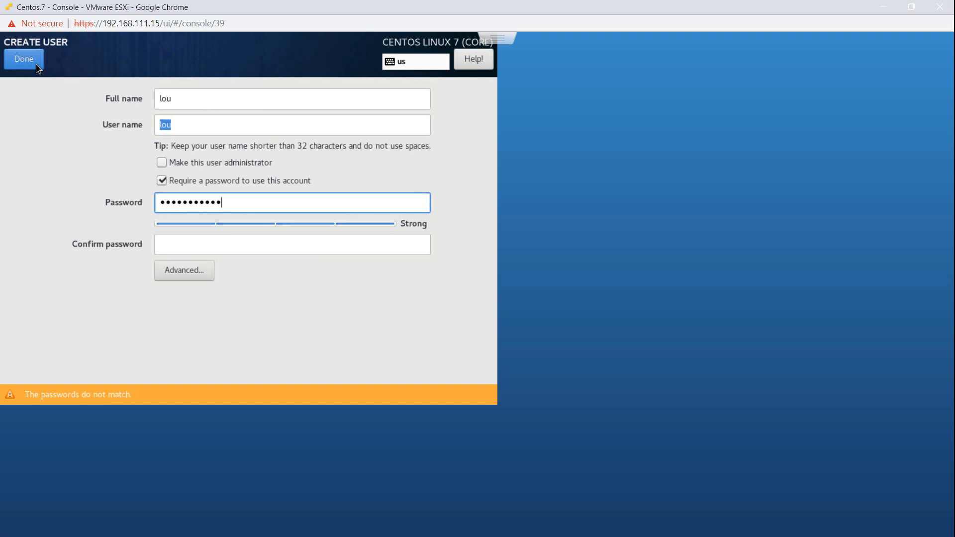
key(Tab)
text(••••)
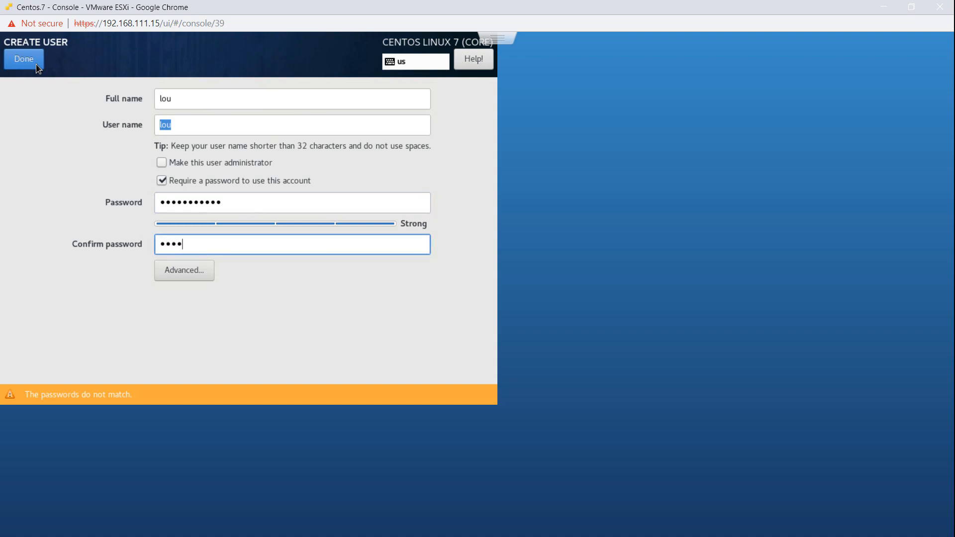
text(••••••••)
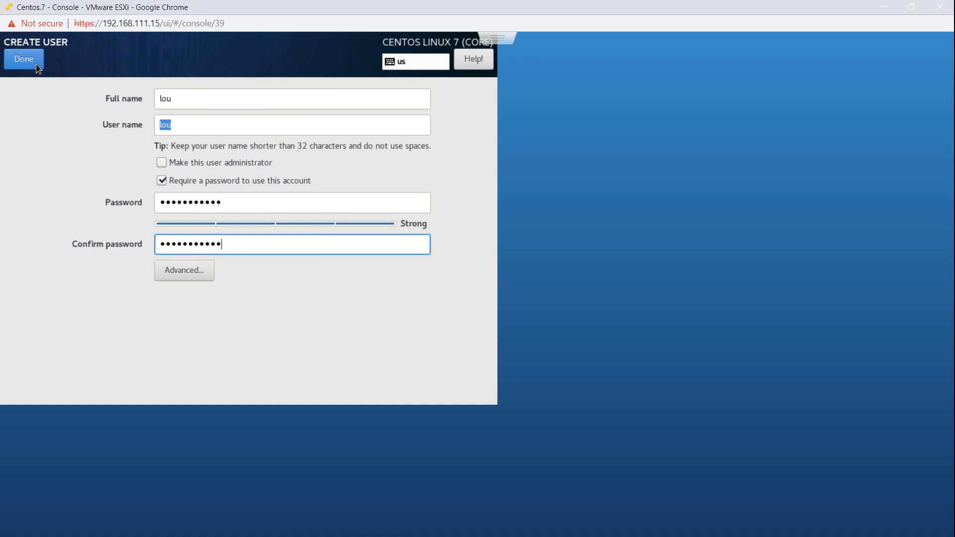
click(37, 64)
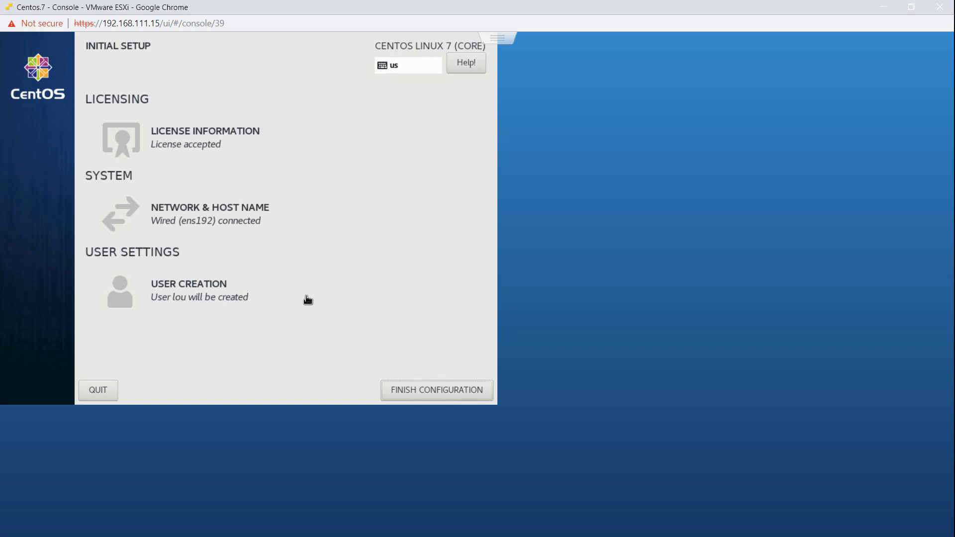
- Finish the initial configuration and sign in to the new user account with its password
click(443, 391)
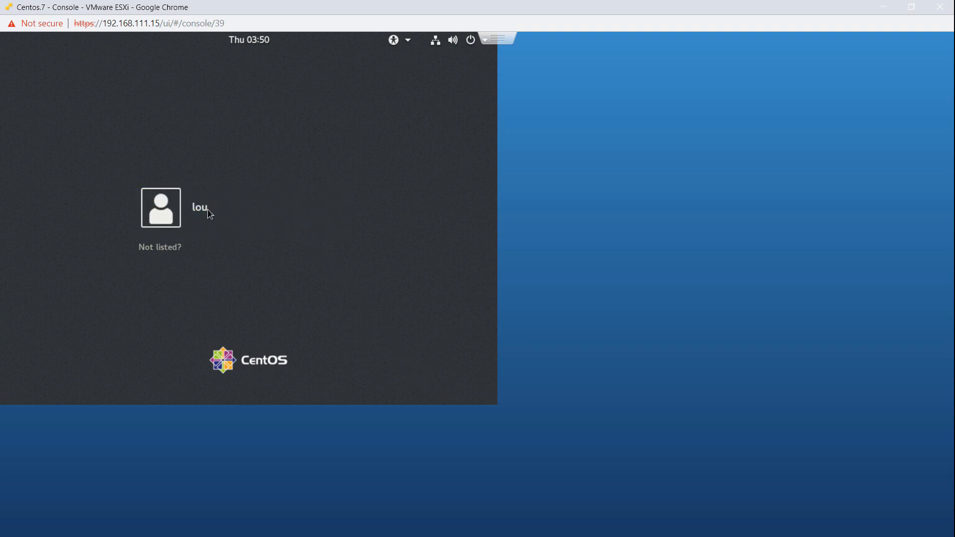
click(178, 212)
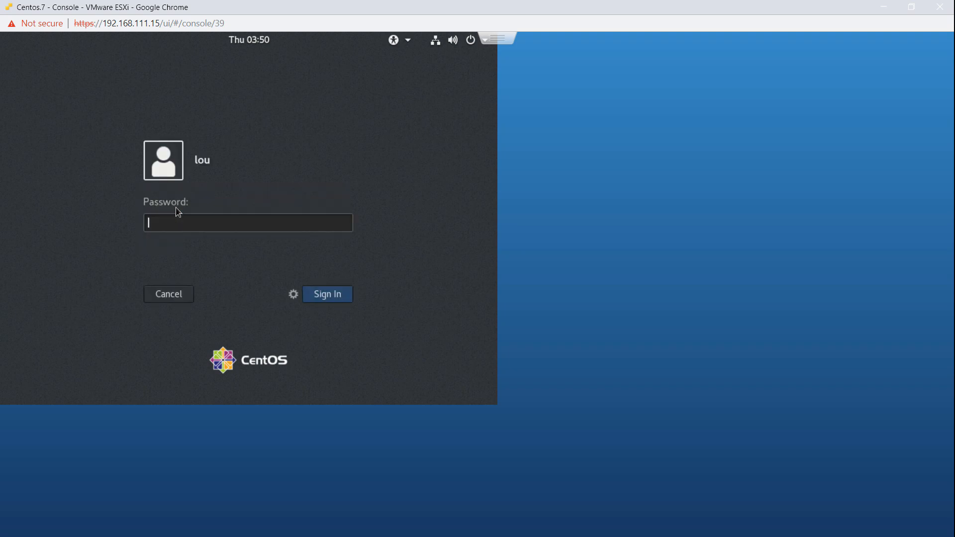
text(***********)
key(Return)
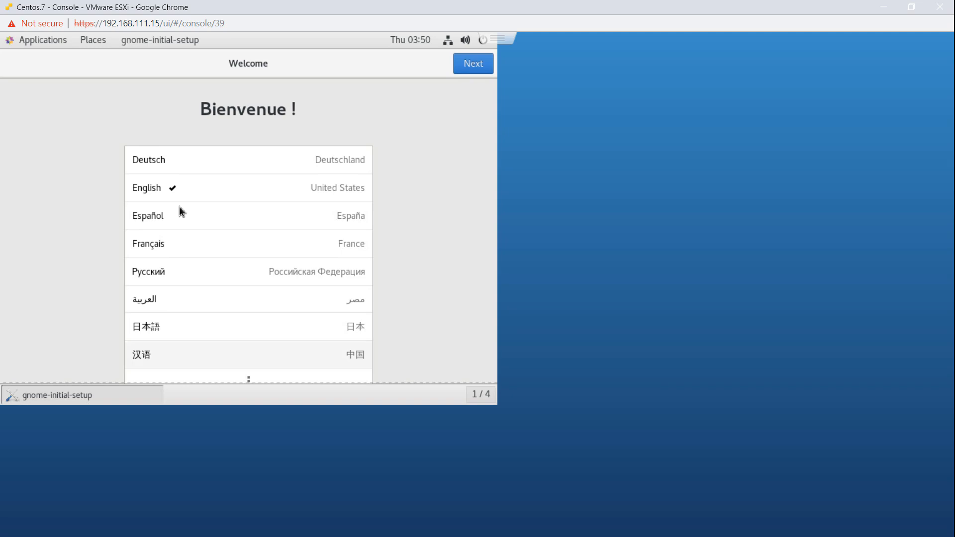
- Complete the GNOME welcome setup with English (United States), the English (US) keyboard, Location Services on, and online accounts skipped
click(473, 63)
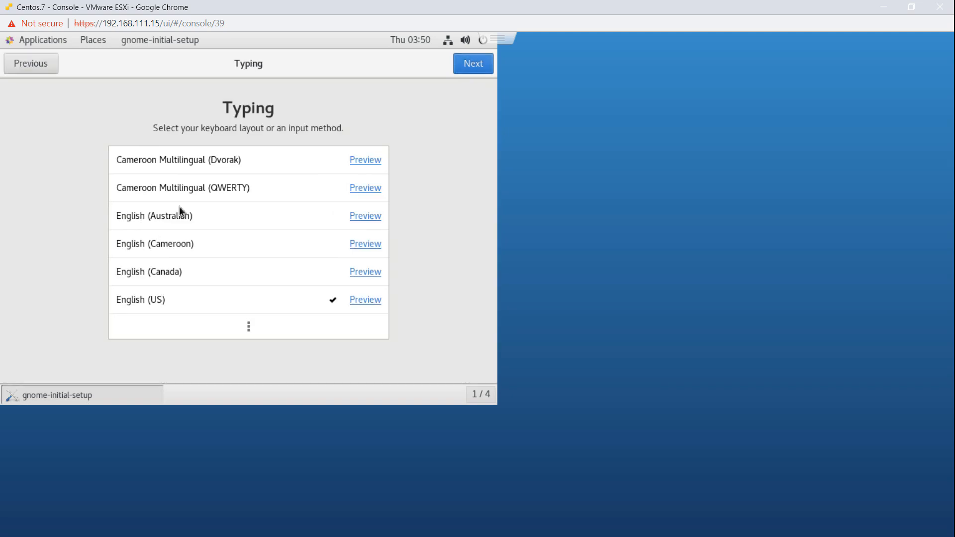
click(473, 64)
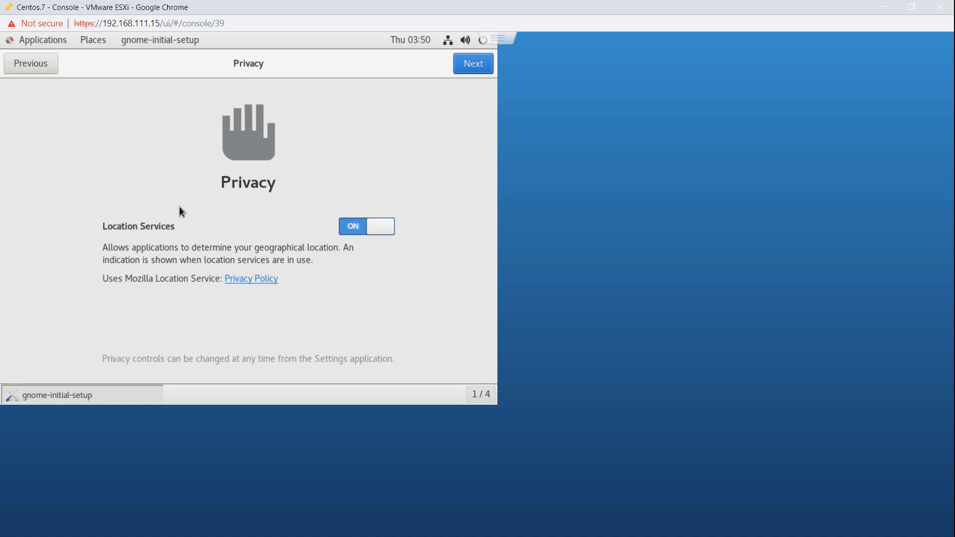
key(Return)
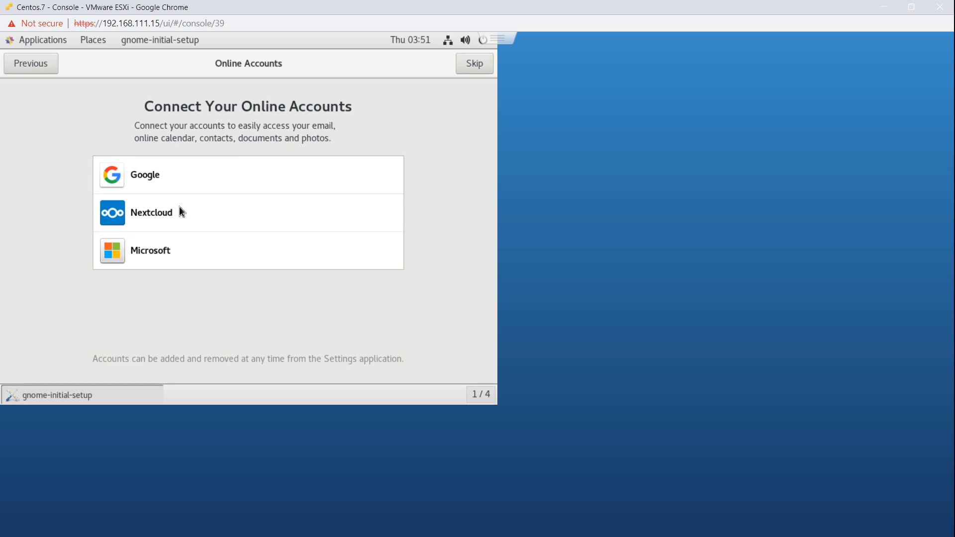
key(Return)
key(Return)
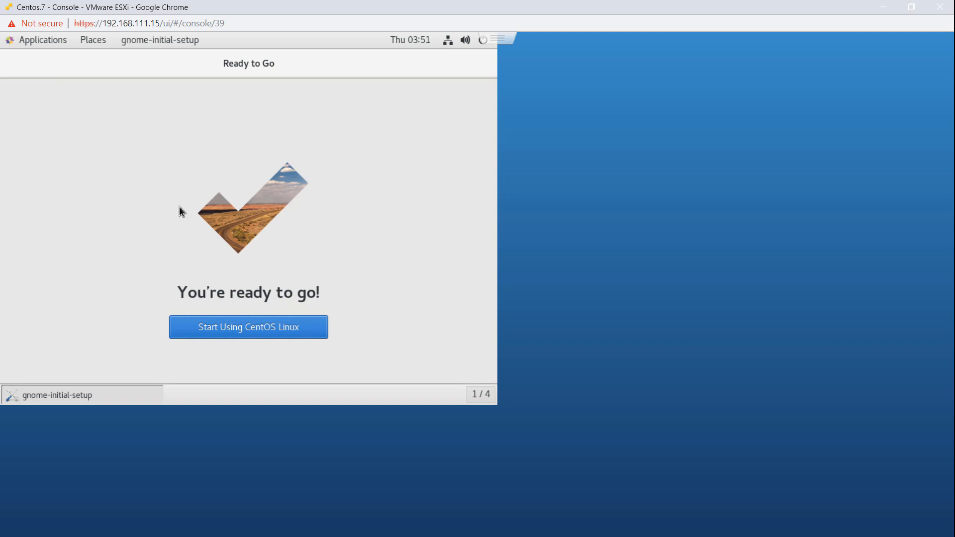
key(Return)
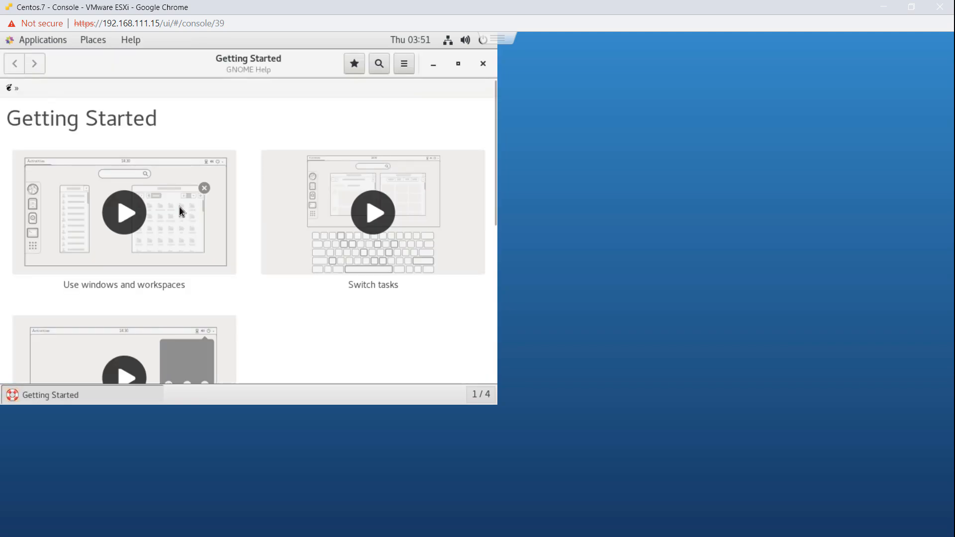
- Browse the Accessories category of the installed desktop applications
click(482, 64)
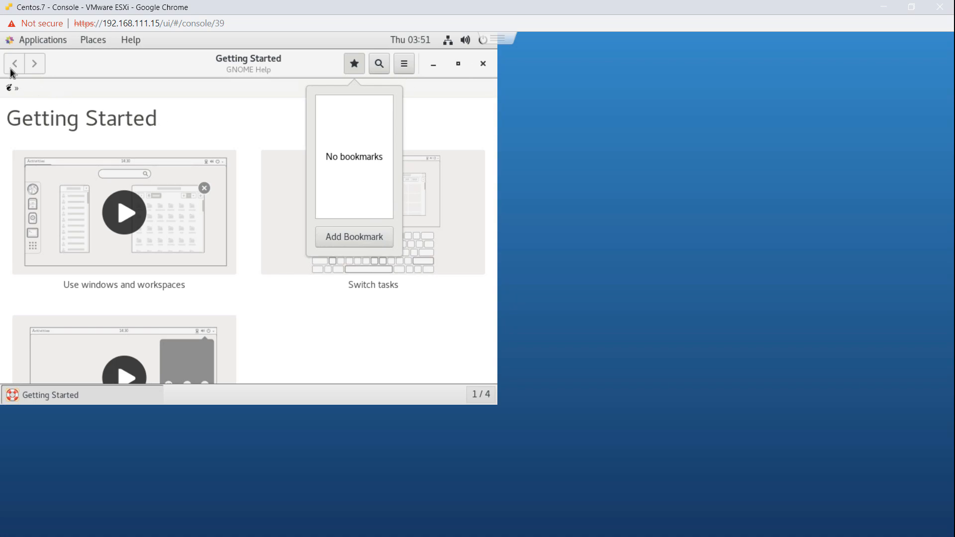
click(32, 40)
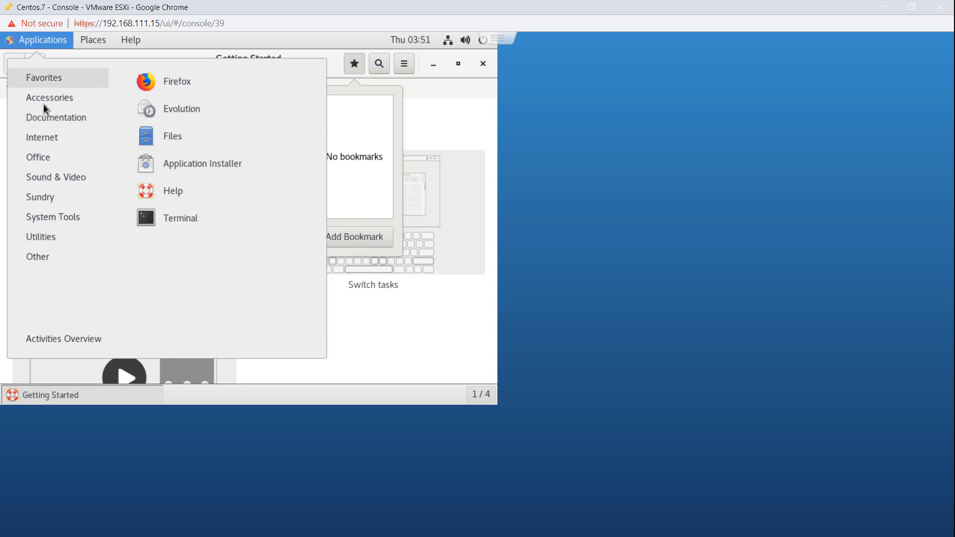
mouse_move(43, 107)
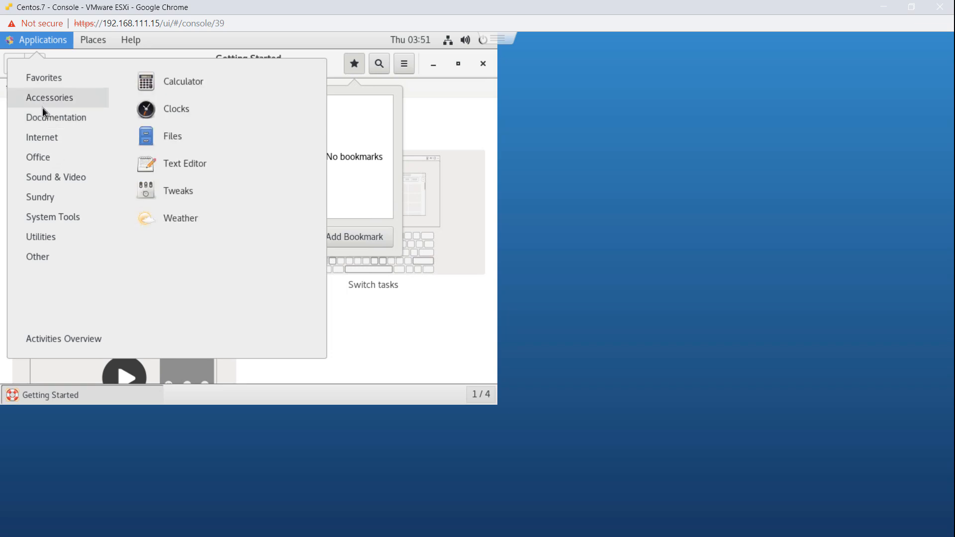